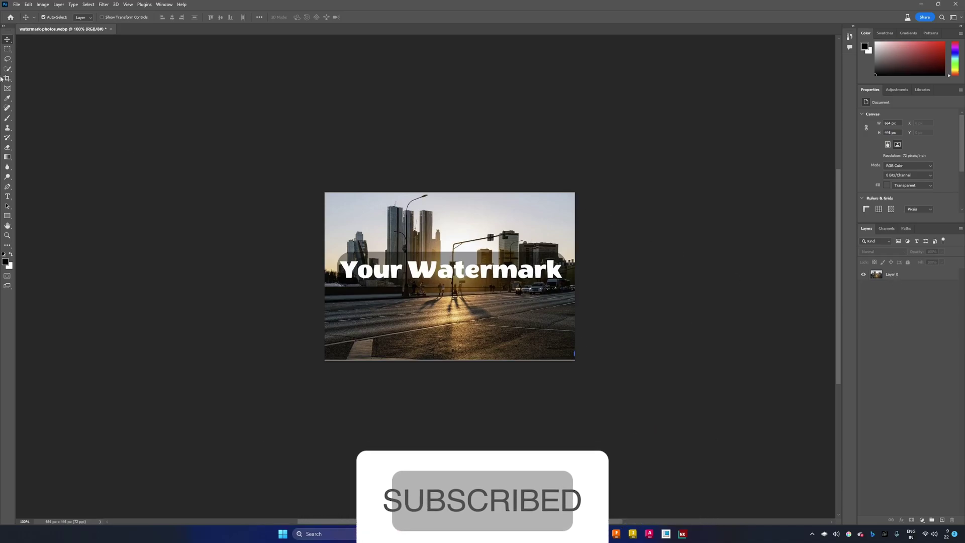
Make the photo layer active and zoom the canvas to 200%
click(441, 276)
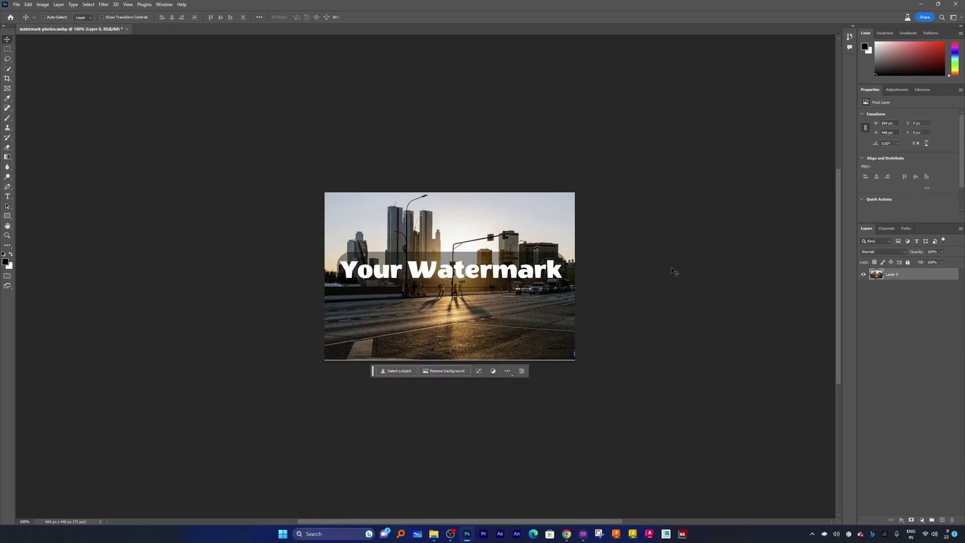
key(ctrl+plus)
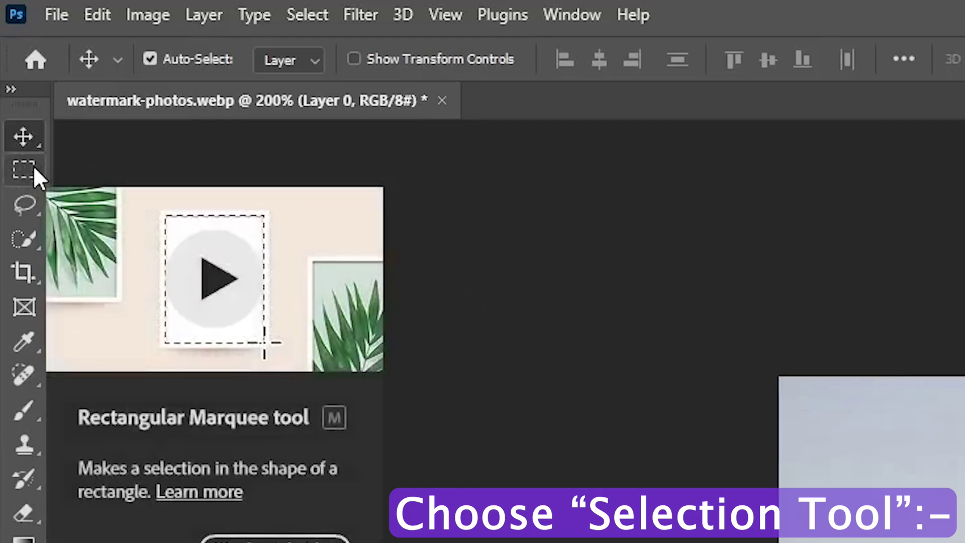
Draw a rectangular marquee enclosing the 'Your Watermark' text and its banner
click(36, 167)
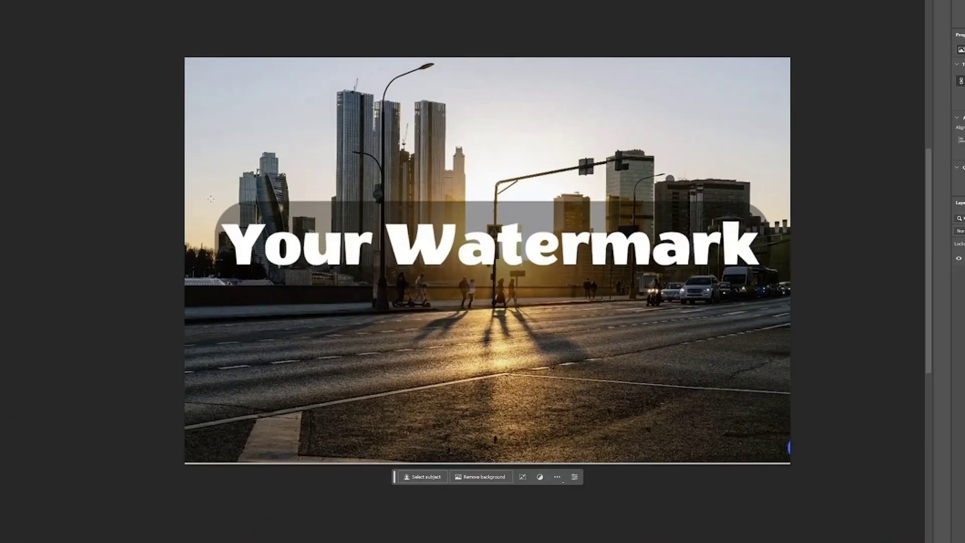
drag(210, 198, 214, 204)
mouse_move(325, 248)
mouse_down()
mouse_move(558, 290)
mouse_move(778, 301)
mouse_up()
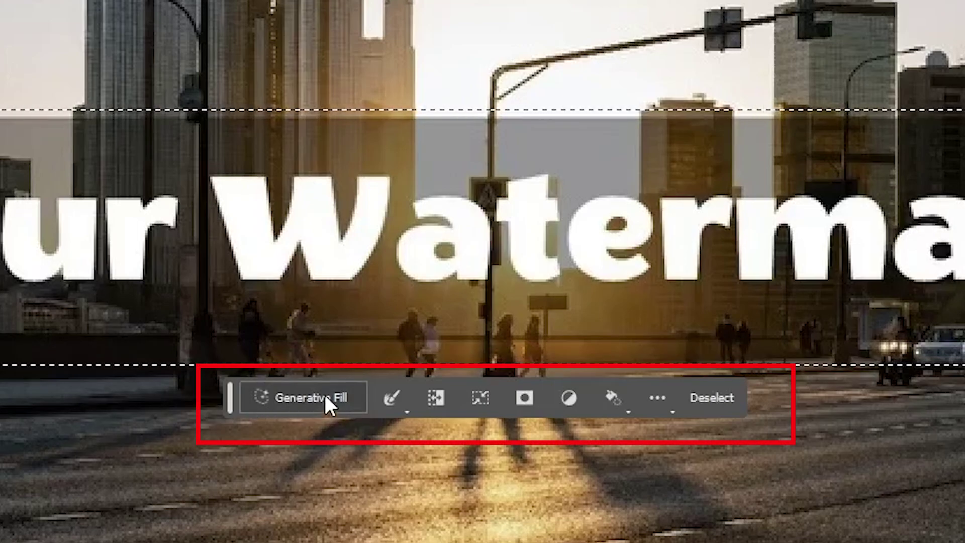
Start Generative Fill on the selected watermark area
click(326, 405)
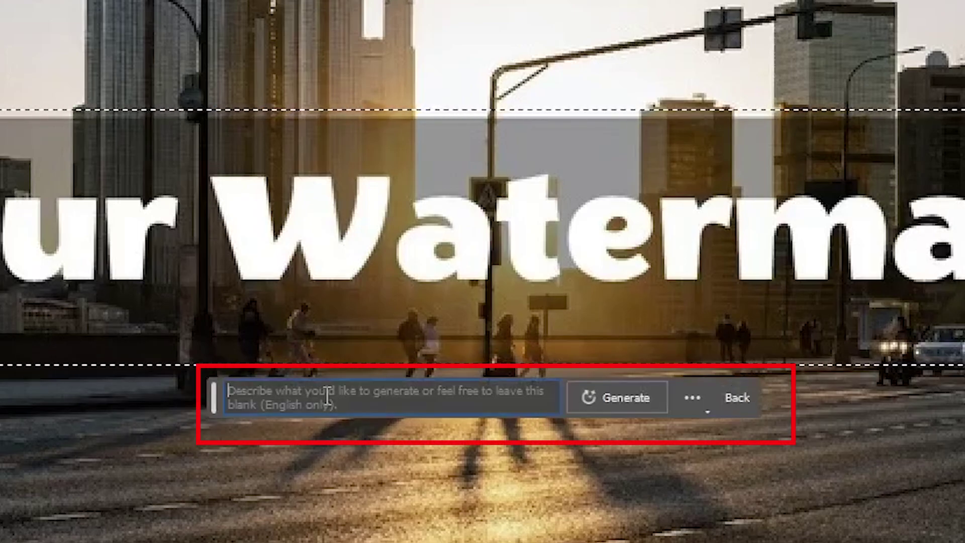
text(r)
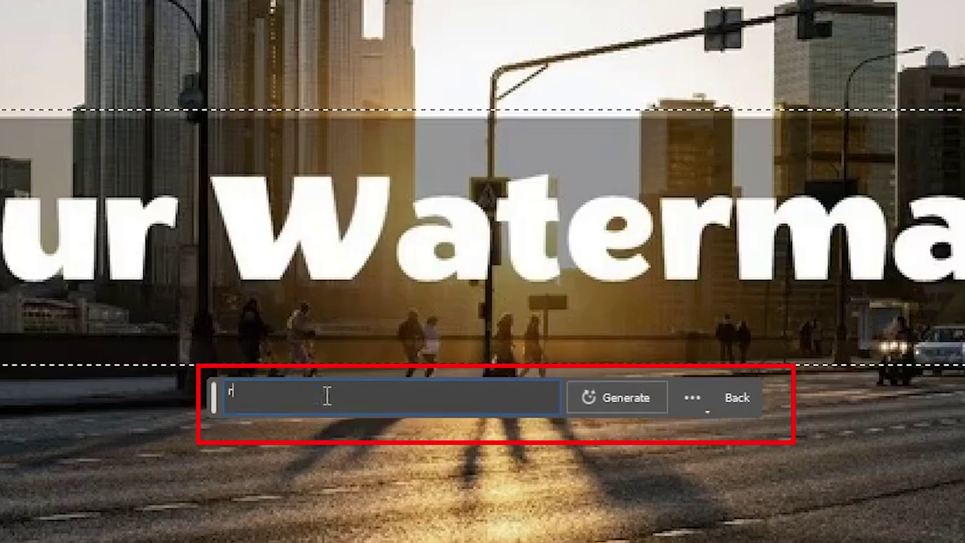
text(emove )
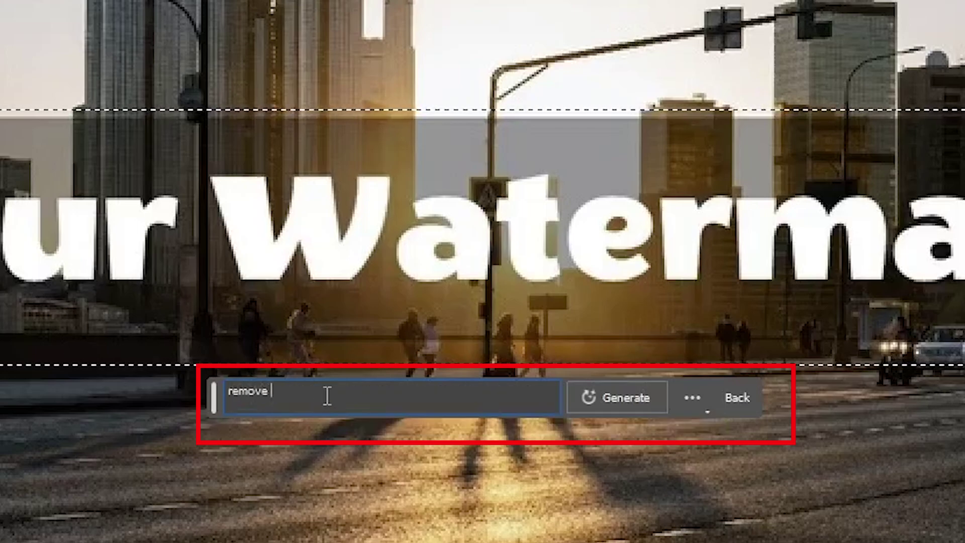
text(water)
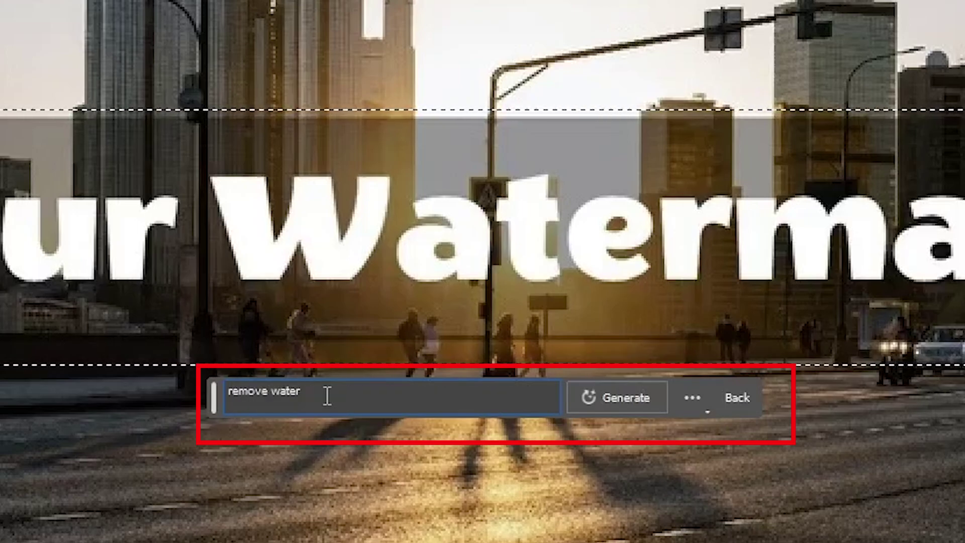
text(mark)
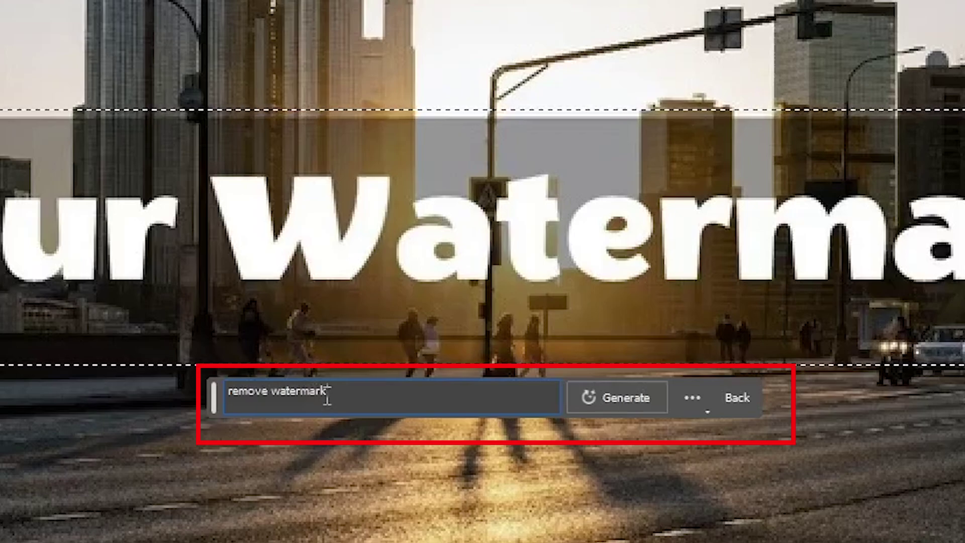
Run Generative Fill with the 'remove watermark' prompt to replace the banner
click(608, 394)
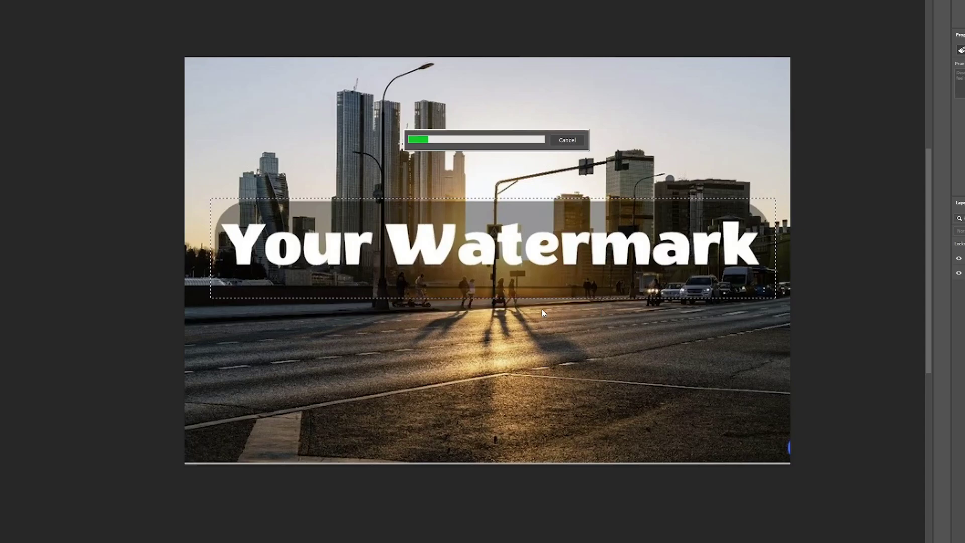